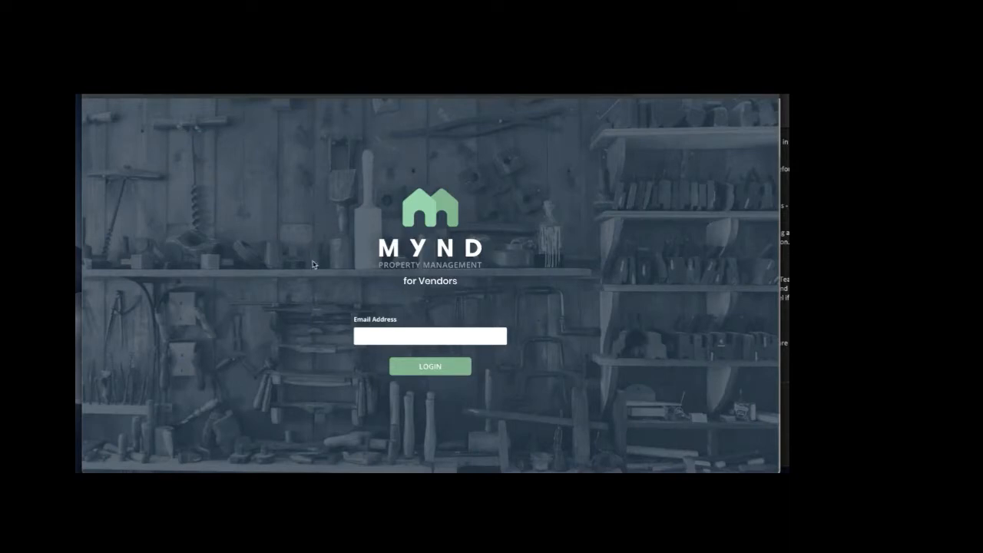
Request a portal login with the vendor's email address, then open the login email in Gmail
click(397, 331)
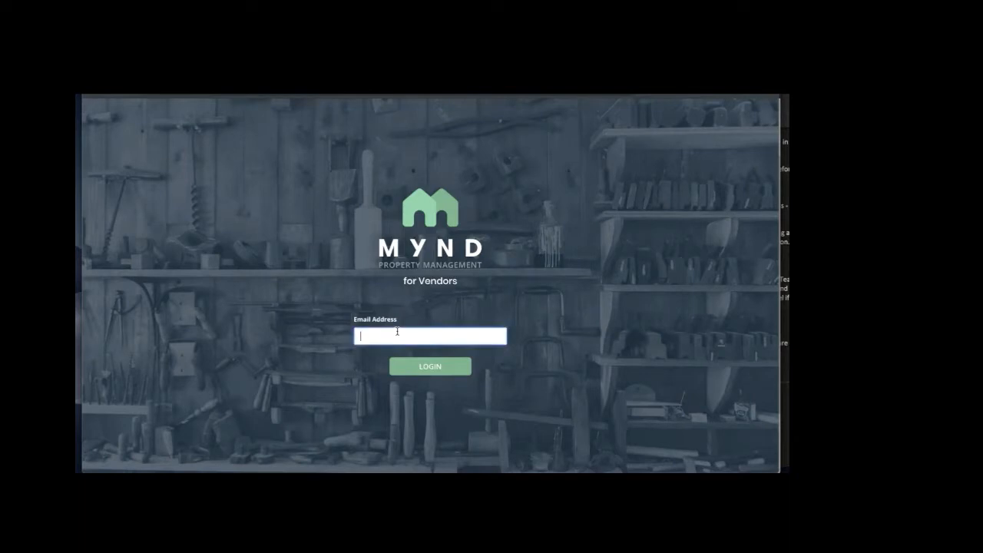
click(286, 75)
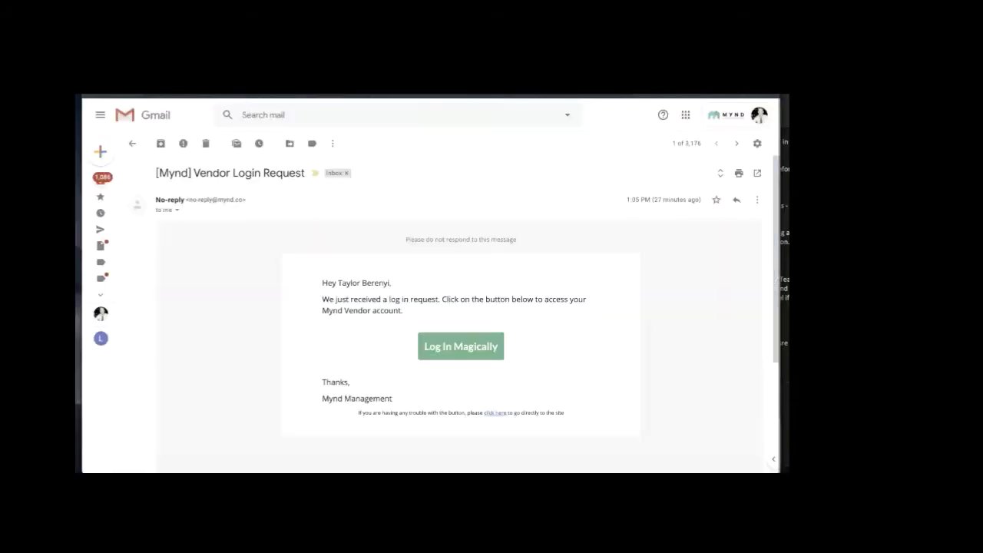
Sign in to the vendor portal with the magic login link from the email
click(443, 344)
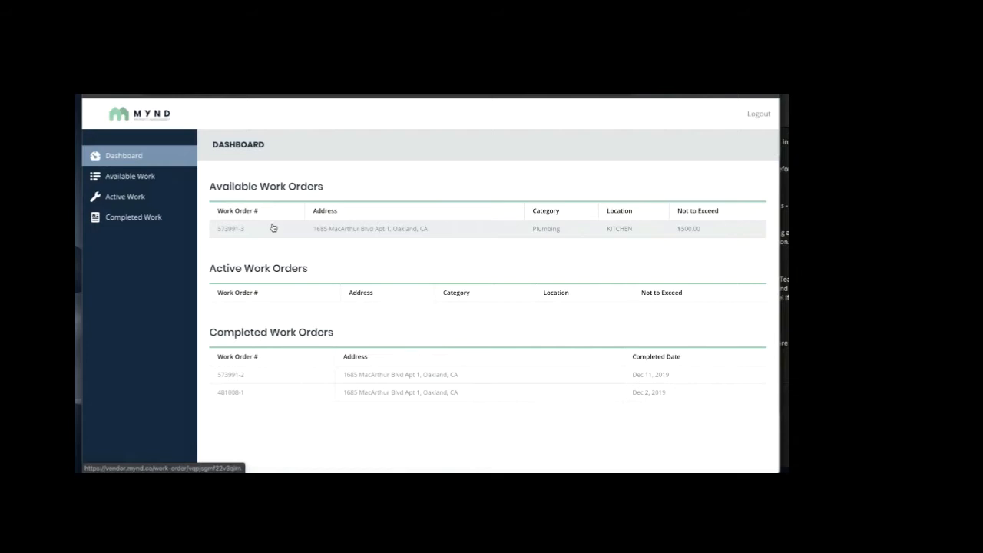
click(344, 227)
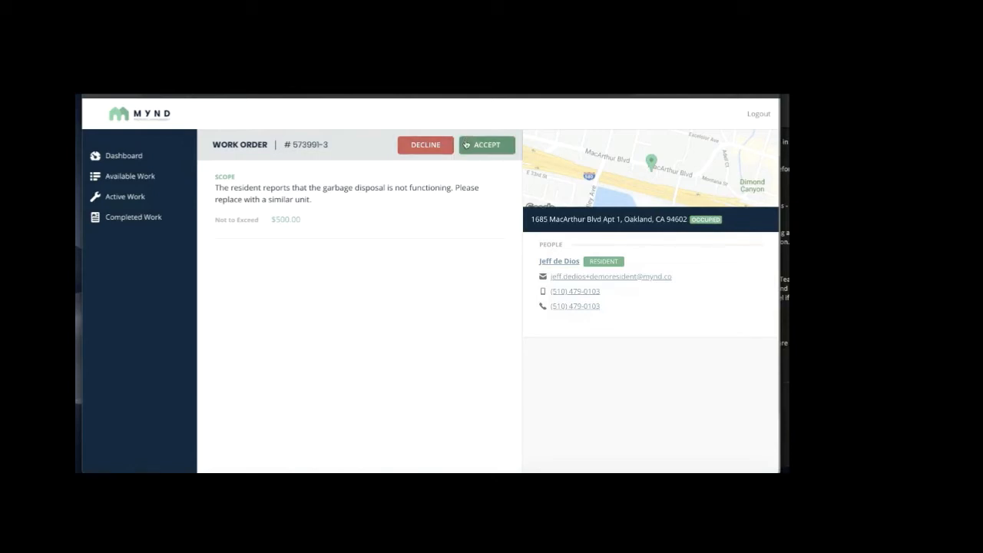
click(466, 144)
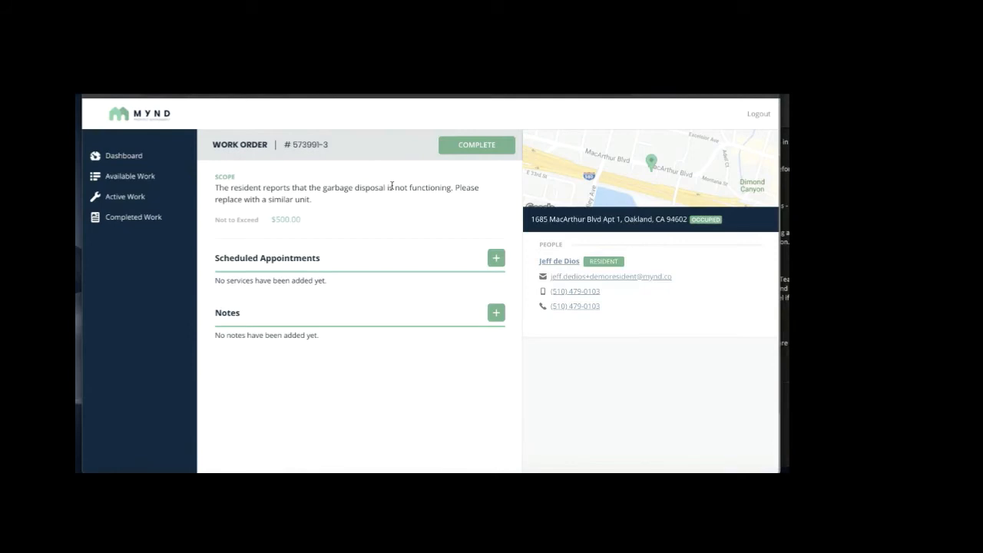
Start creating a scheduled appointment for work order 573991-3
click(497, 258)
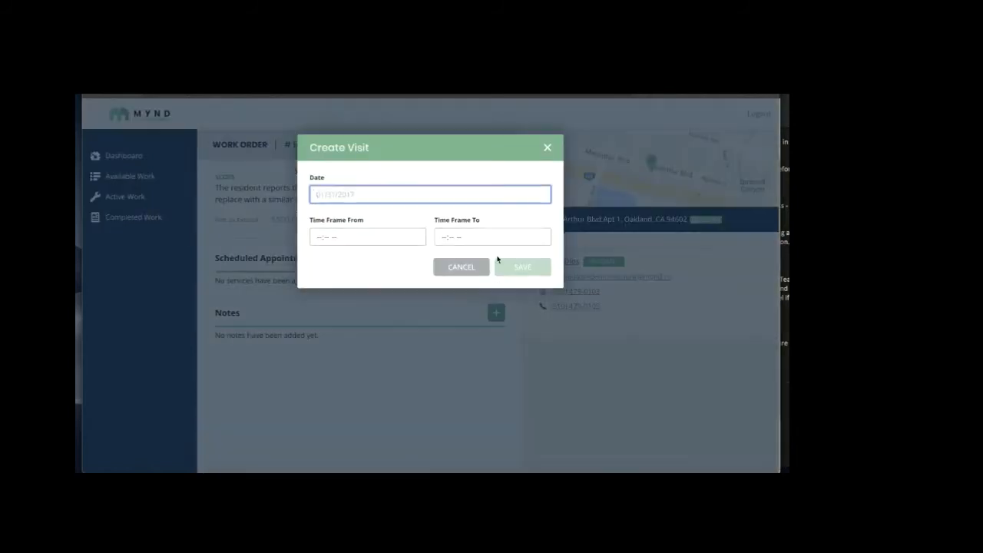
Book the visit for 12/12/2019, 08:00 AM to 10:00 AM, and save it
click(406, 196)
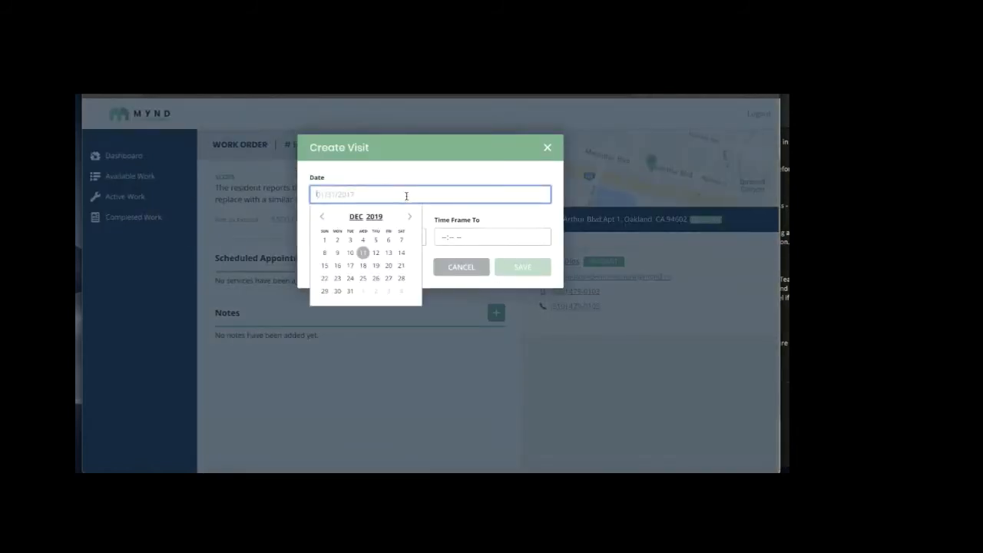
click(376, 254)
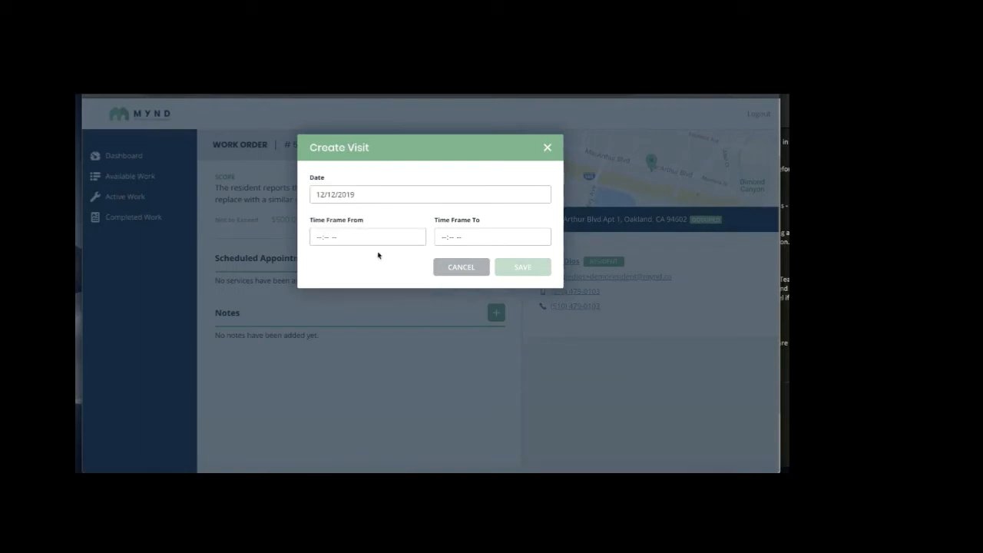
click(318, 239)
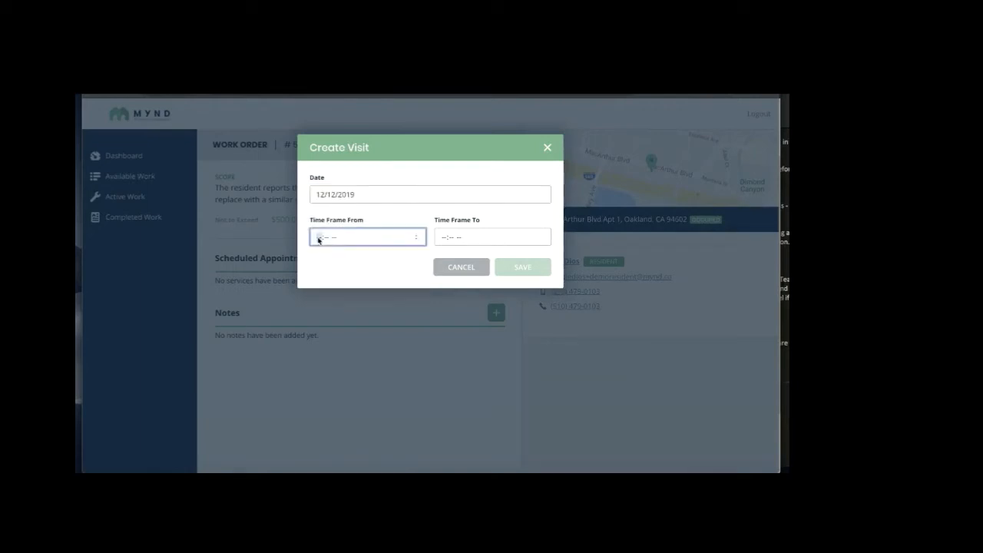
text(800a)
key(Tab)
text(10)
text(00)
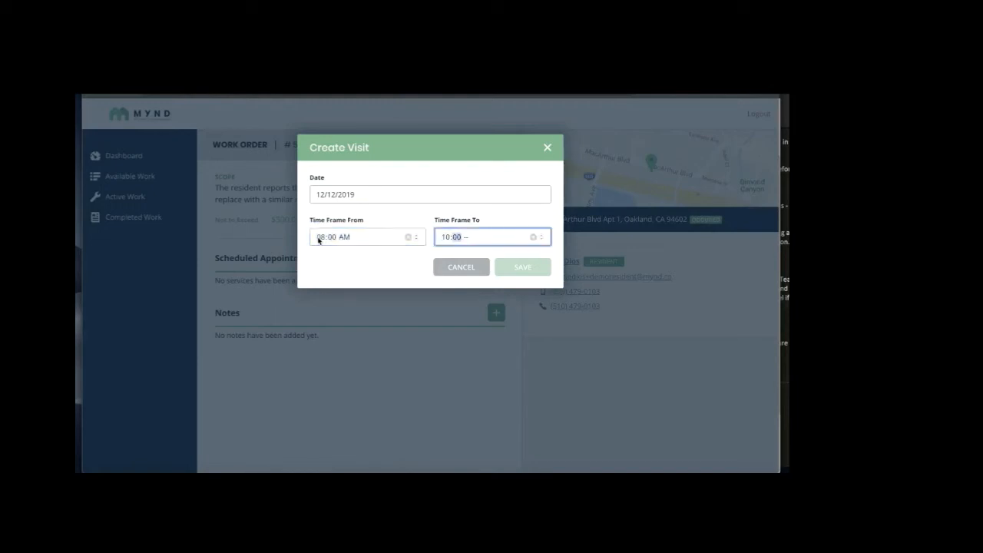
text(a)
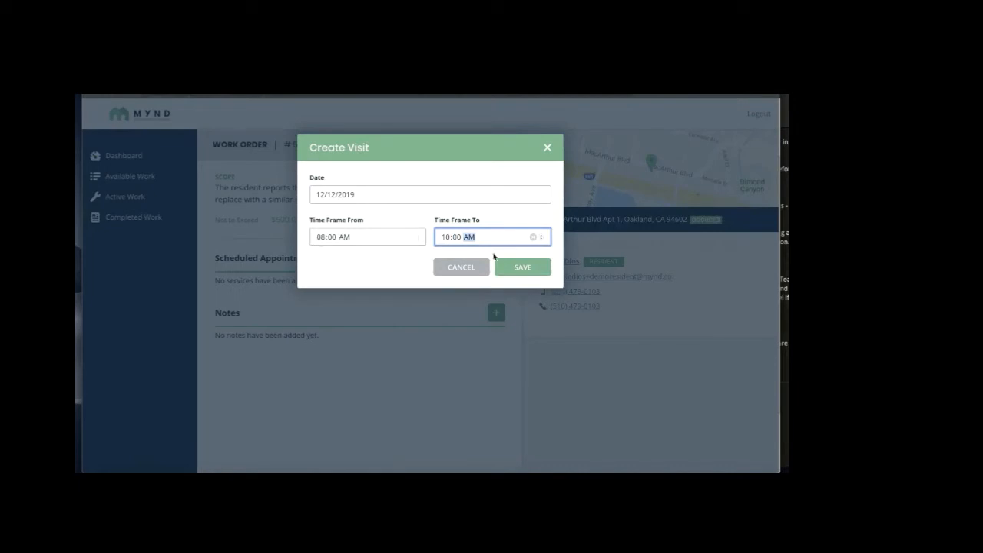
click(514, 268)
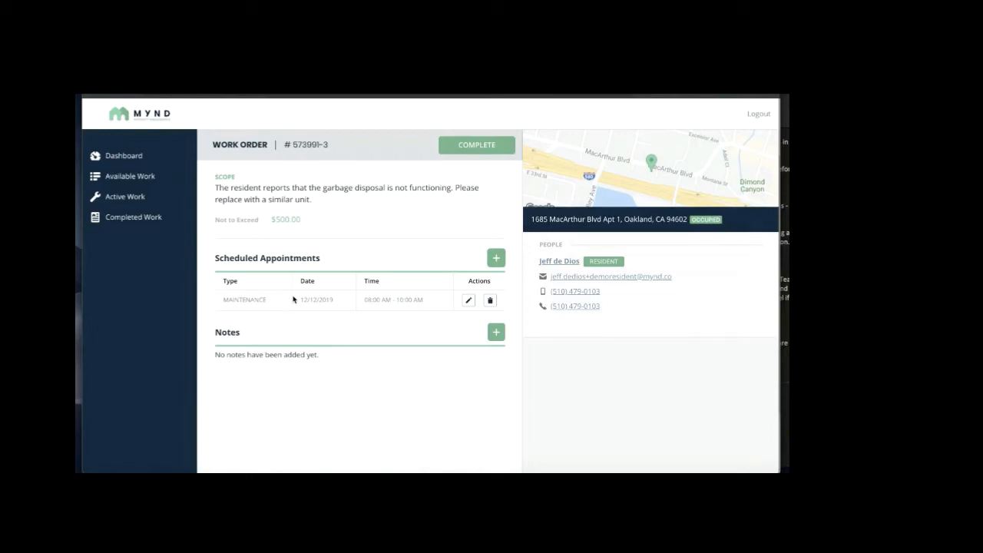
Add the note 'Replaced Garbage Disposal.' to work order 573991-3
click(496, 331)
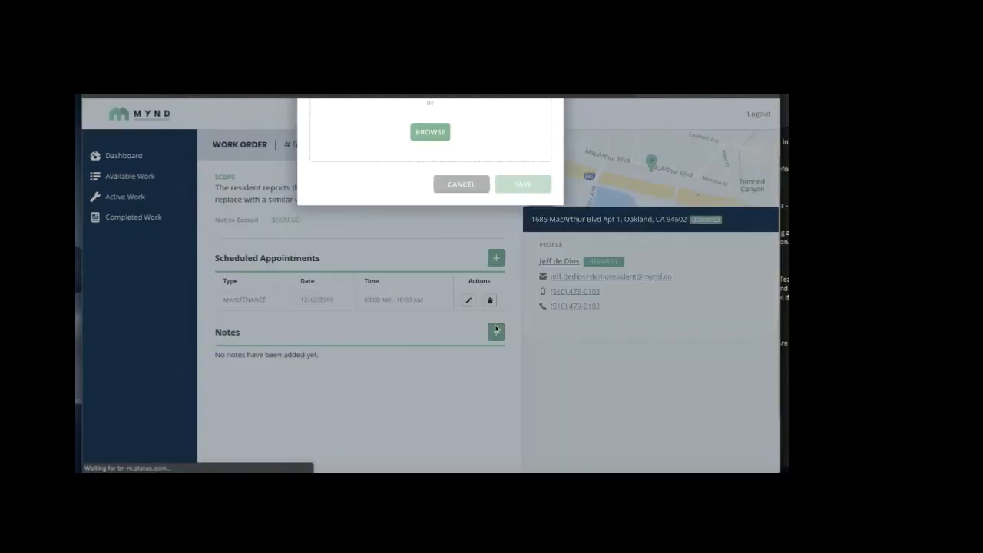
text(REfrig)
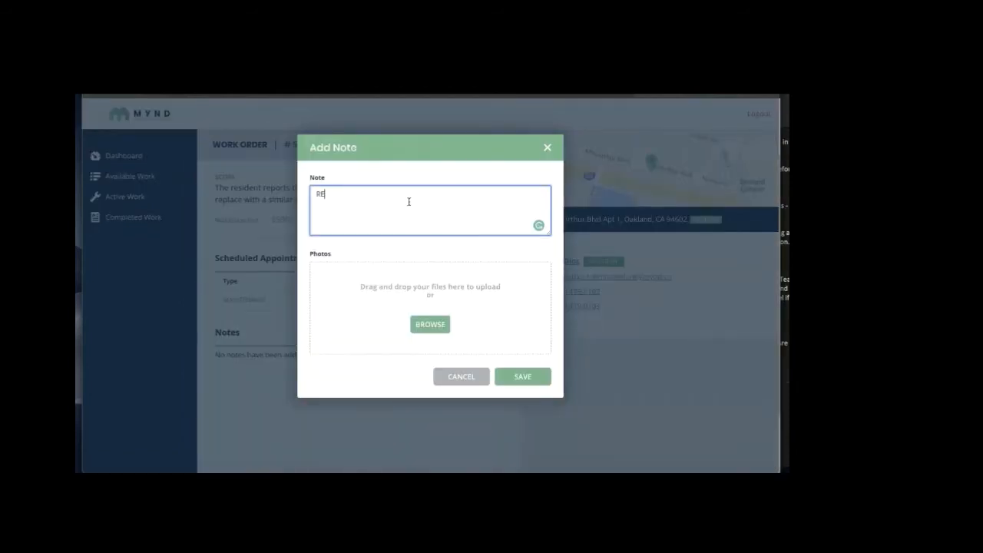
key(BackSpace)
key(BackSpace)
key(BackSpace)
key(BackSpace)
key(BackSpace)
text(eplaced Garbage Disposal.)
click(513, 374)
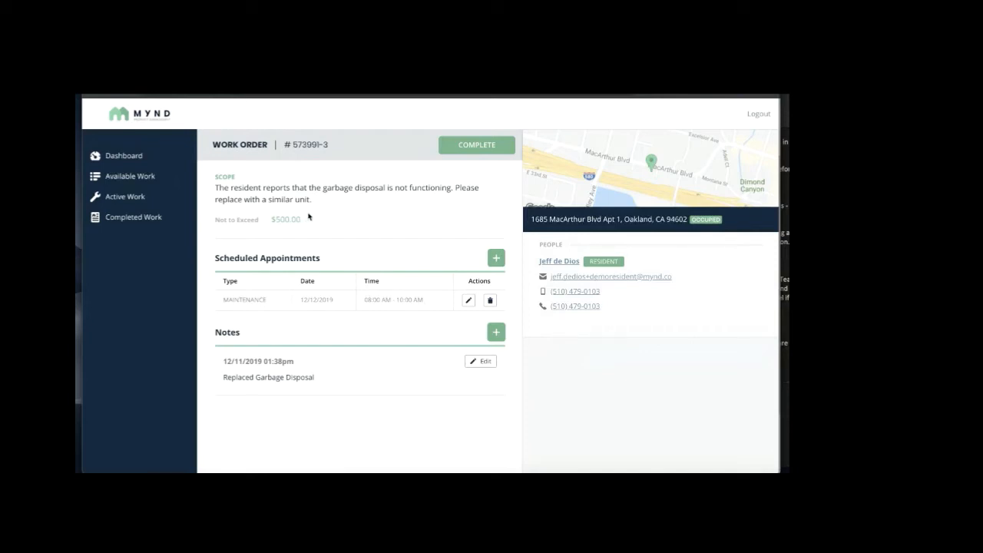
Mark work order 573991-3 complete and select its work order number
click(448, 146)
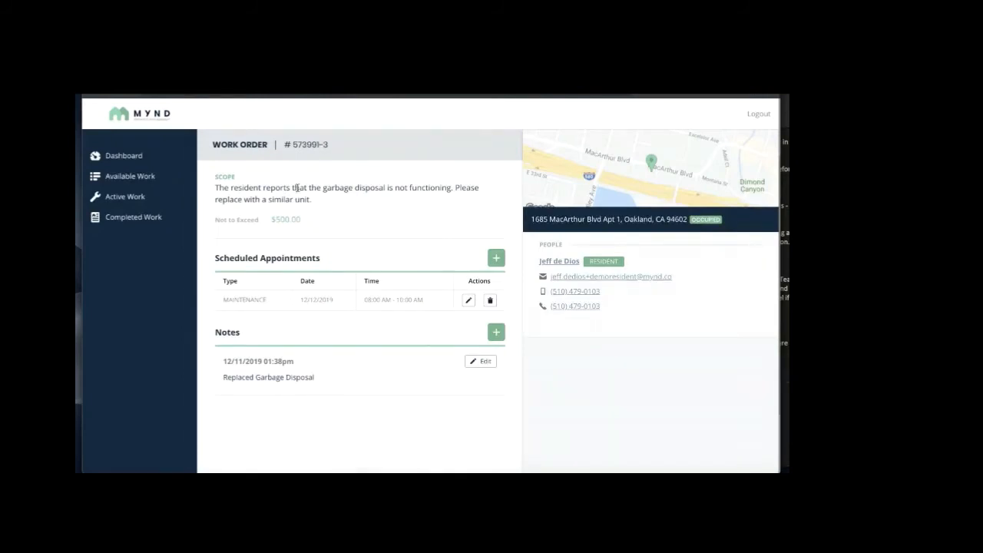
triple_click(307, 144)
click(361, 247)
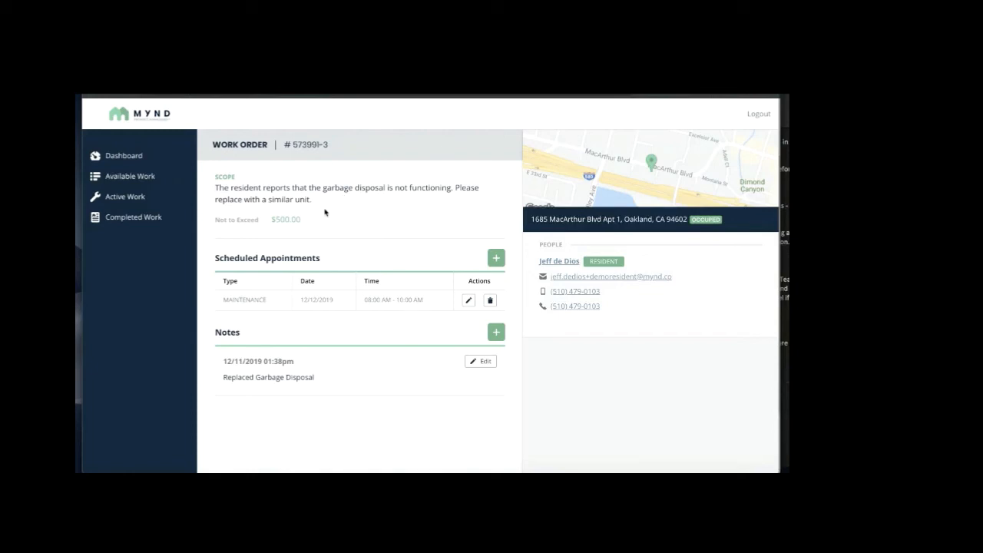
Open completed work order 573991-2 from the Dashboard's Completed Work Orders list
click(153, 156)
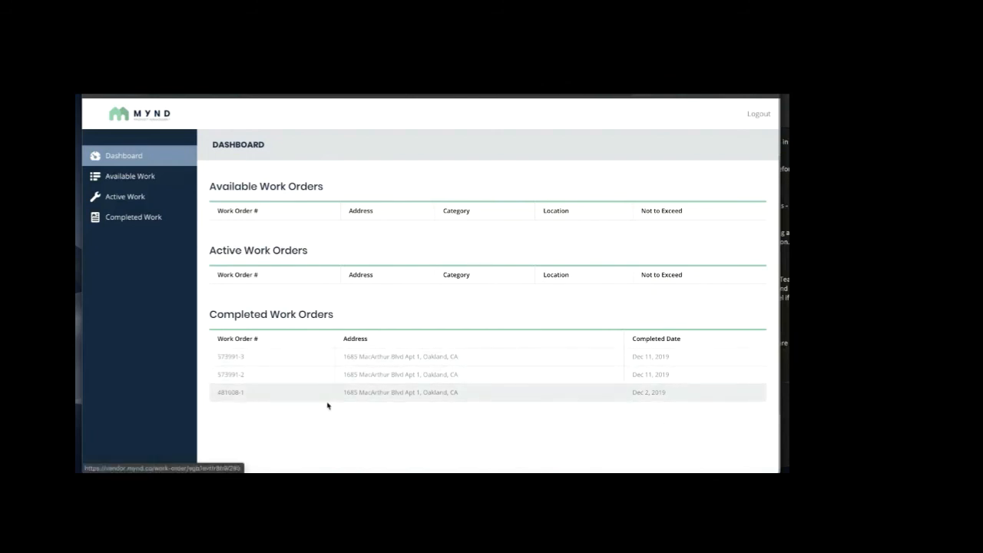
click(379, 383)
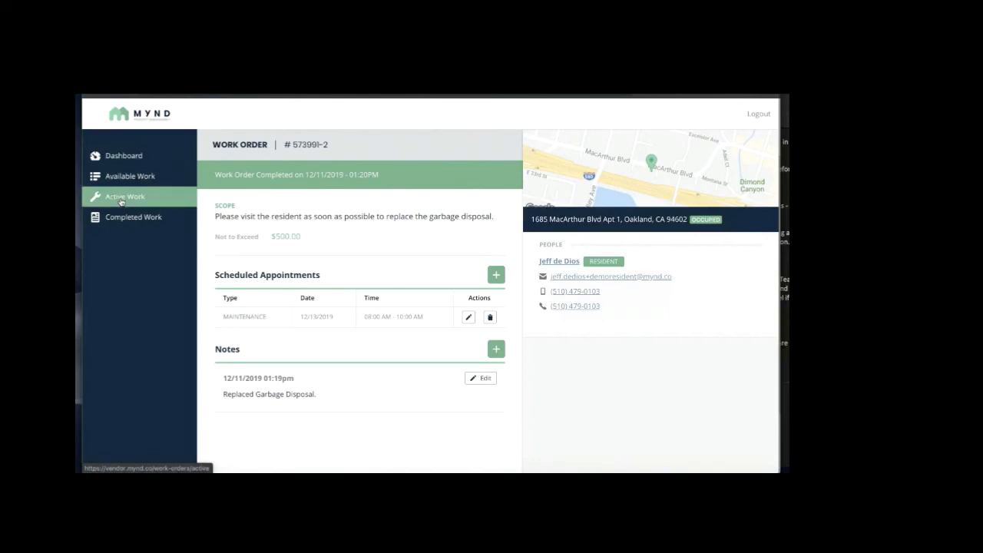
Leave work order 573991-2 and go back to the Dashboard
click(123, 155)
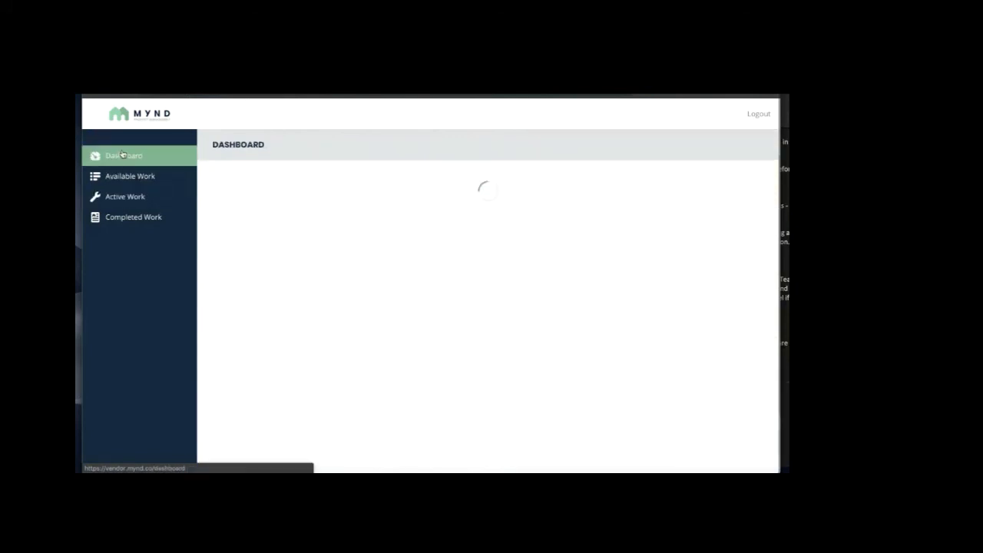